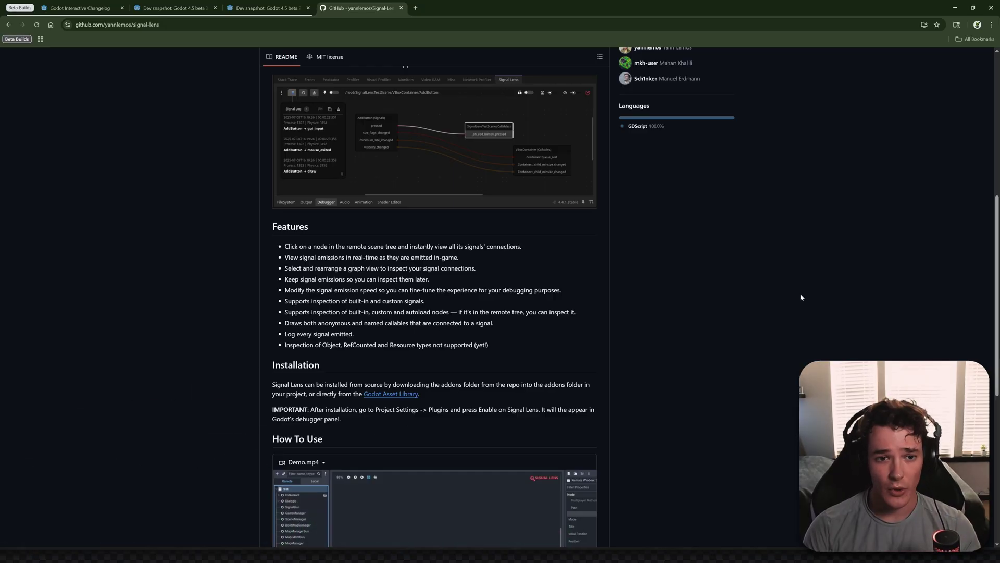
Read down the README, highlighting the last feature's '(yet!)', 'Object' and 'RefCounted' words.
scroll(986, 261, up, 7)
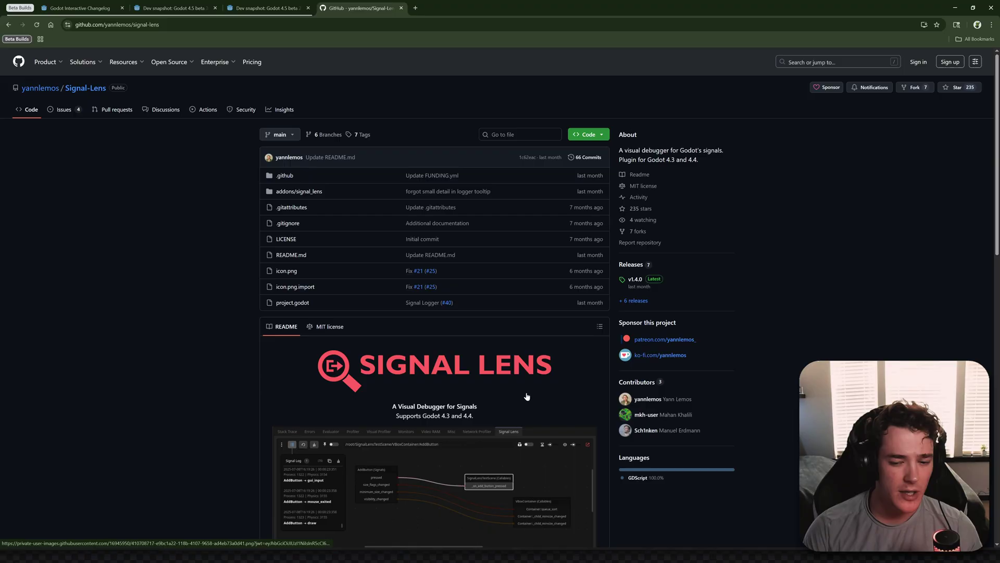
scroll(999, 151, down, 2)
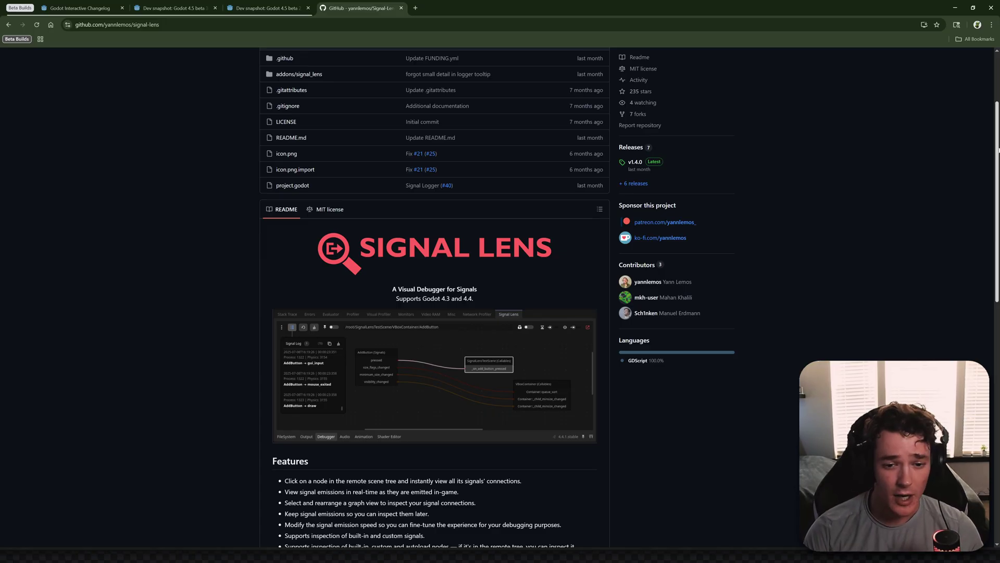
scroll(999, 151, down, 1)
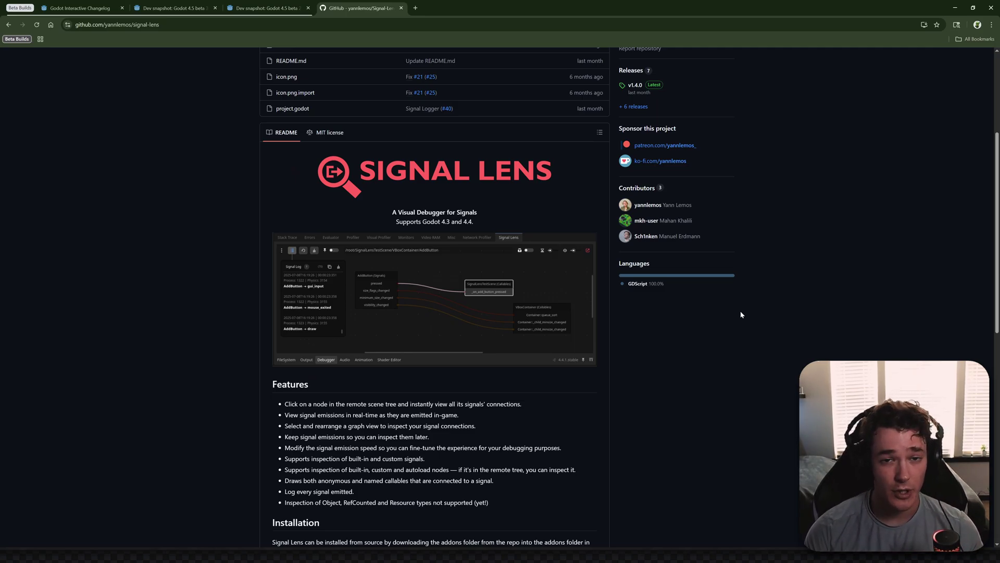
scroll(740, 314, down, 3)
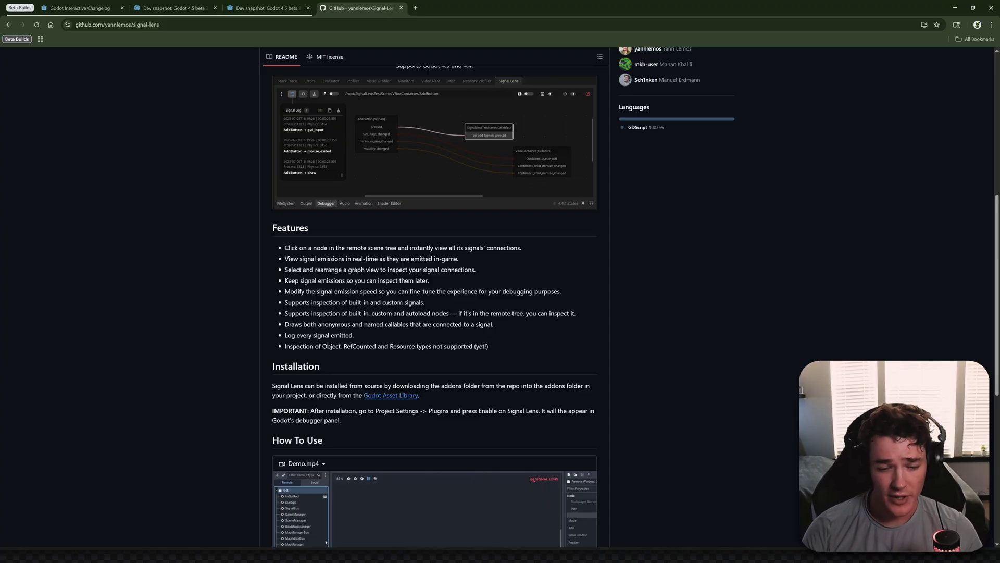
drag(501, 351, 472, 347)
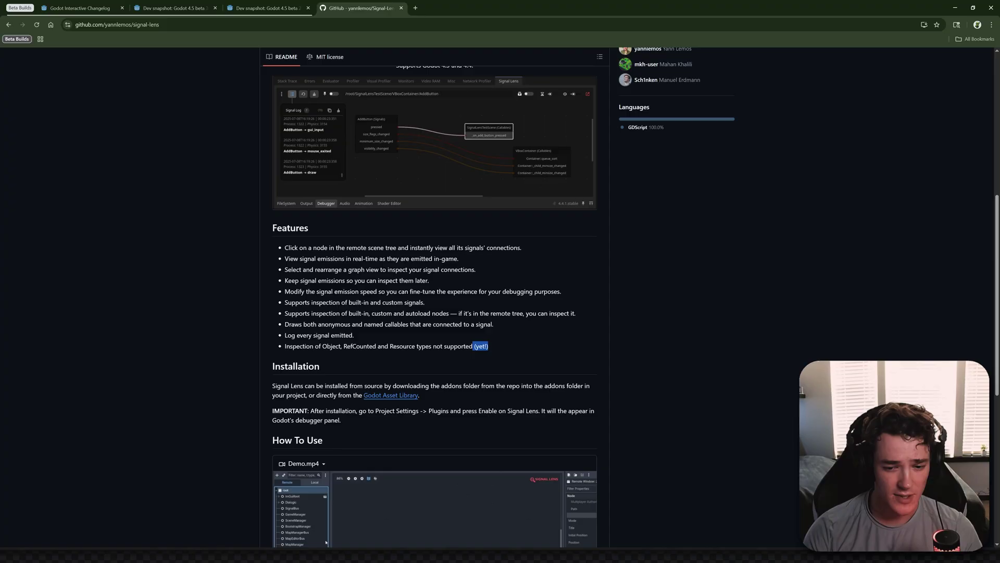
click(523, 338)
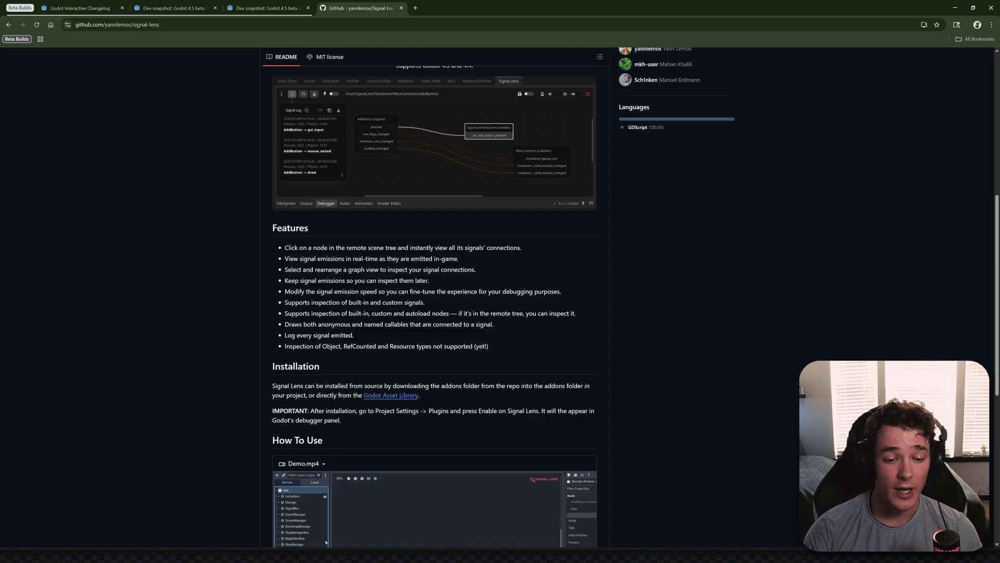
double_click(331, 346)
double_click(360, 345)
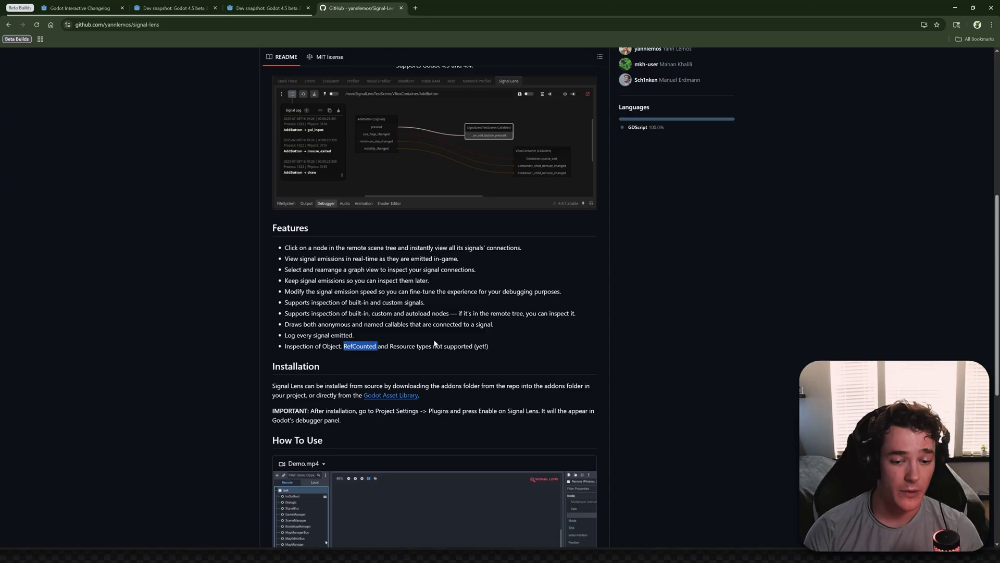
click(637, 345)
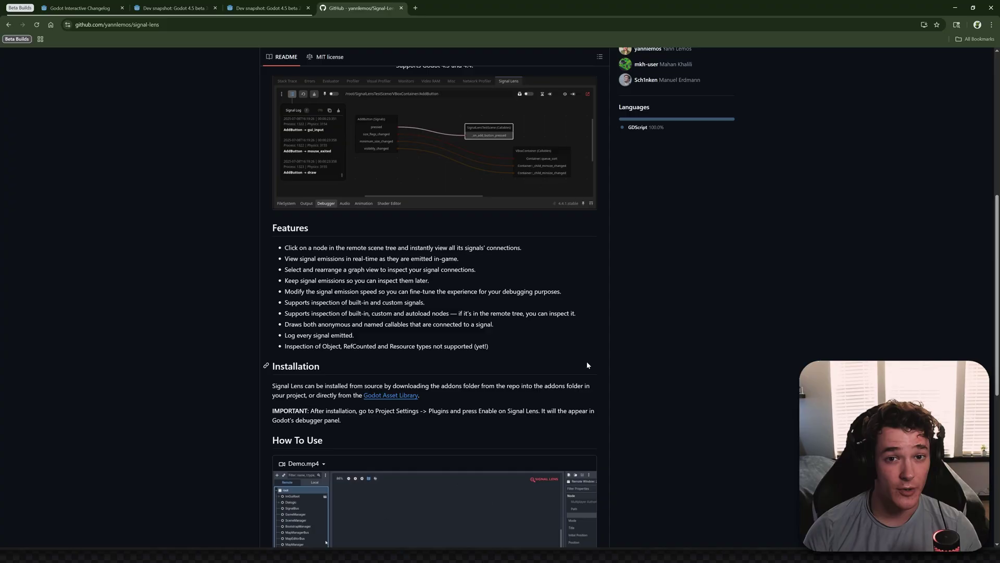
Back at the top of the repository page, show the Code clone options with HTTPS and ZIP.
key(alt+Tab)
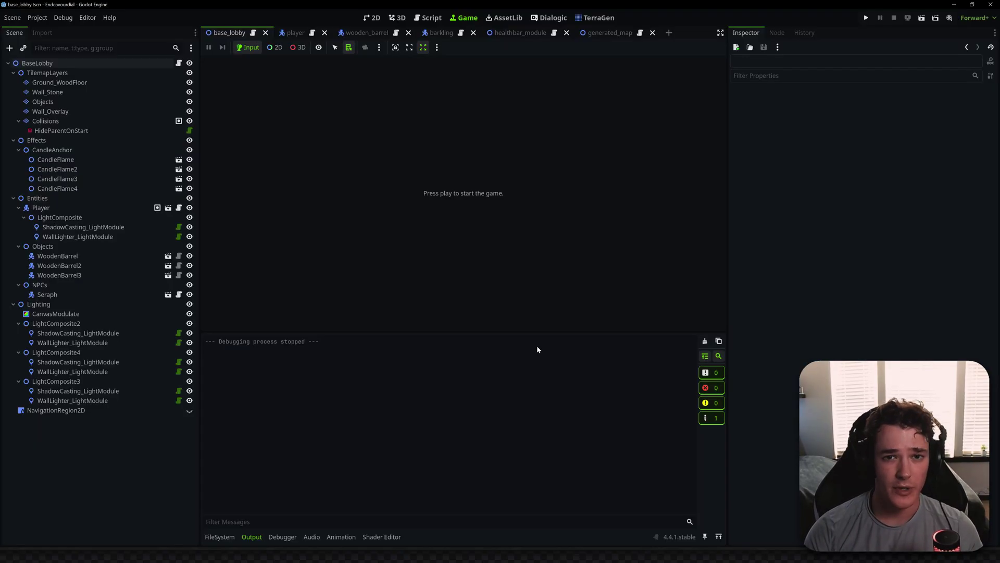
key(alt+Tab)
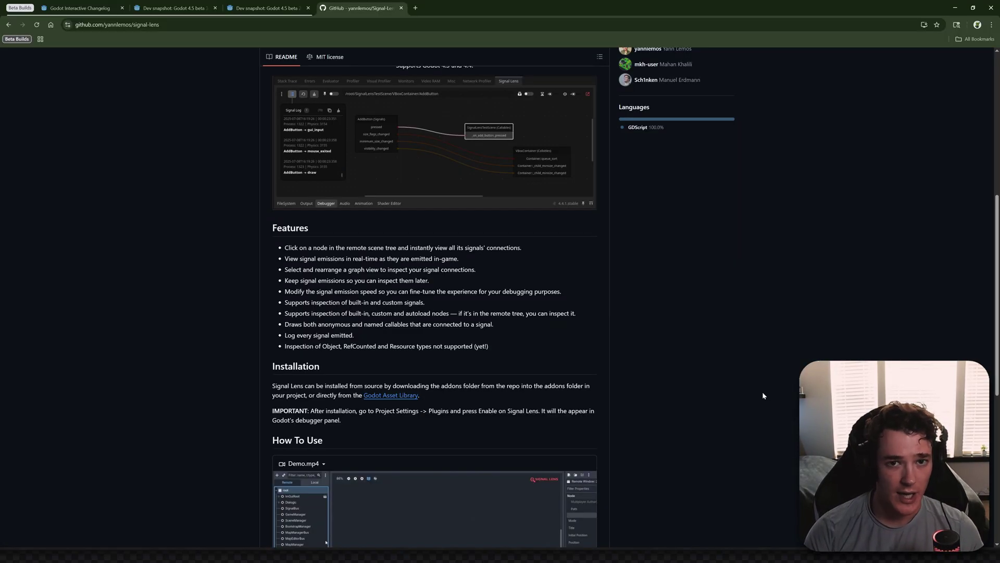
scroll(765, 438, up, 5)
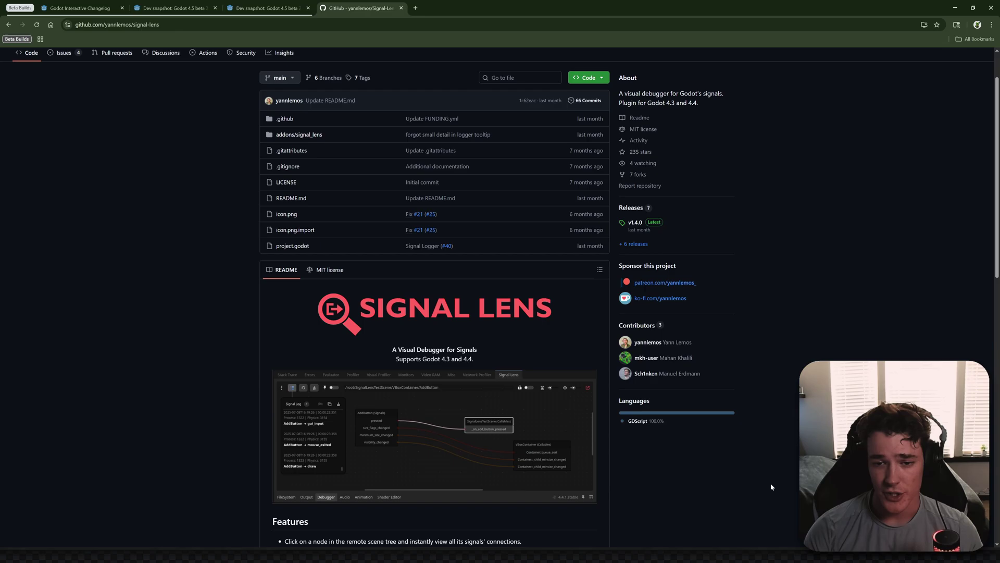
scroll(772, 487, up, 1)
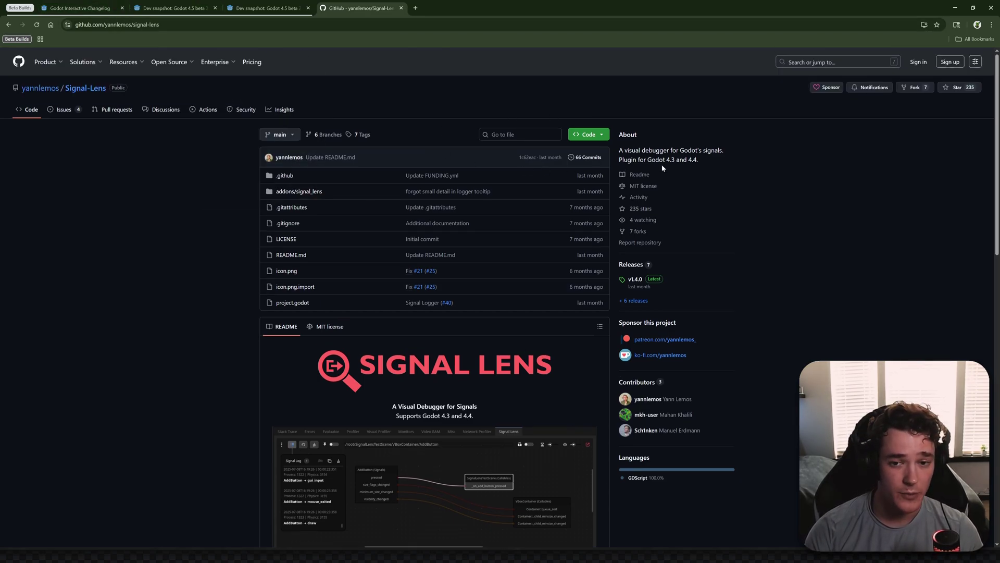
click(591, 135)
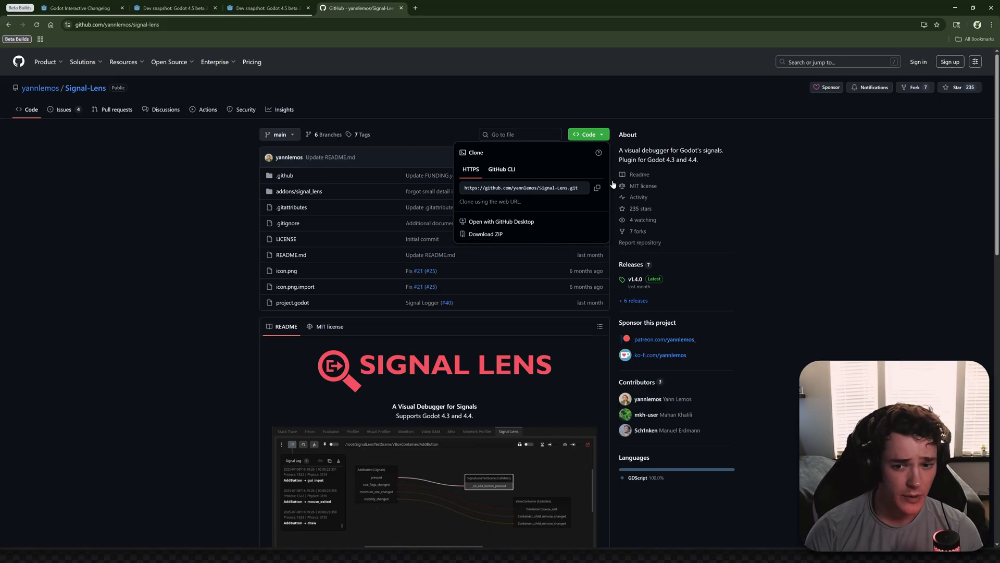
View Signal Lens details in the AssetLib 'signal' results, then browse res://addons/signal_lens in FileSystem.
click(836, 182)
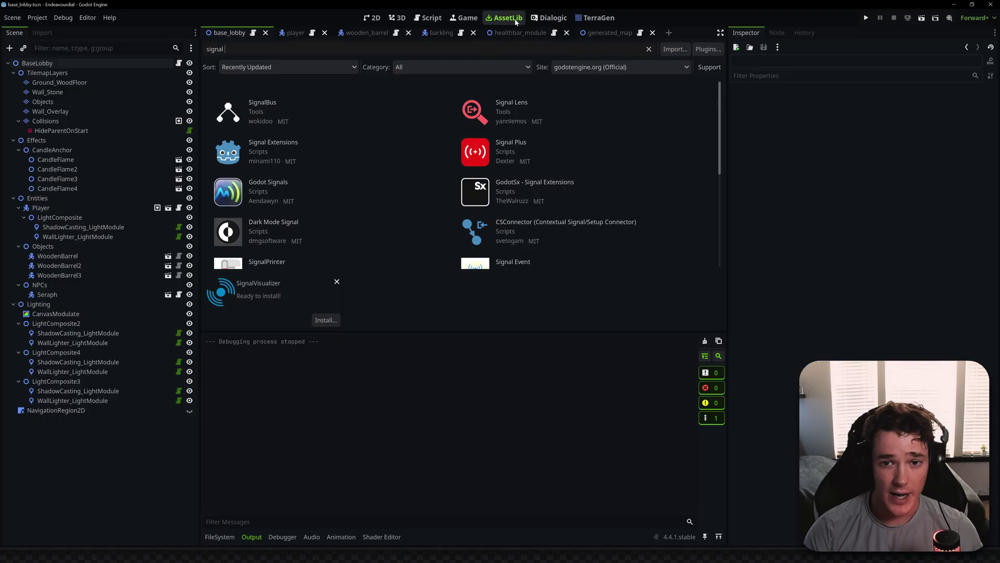
click(522, 102)
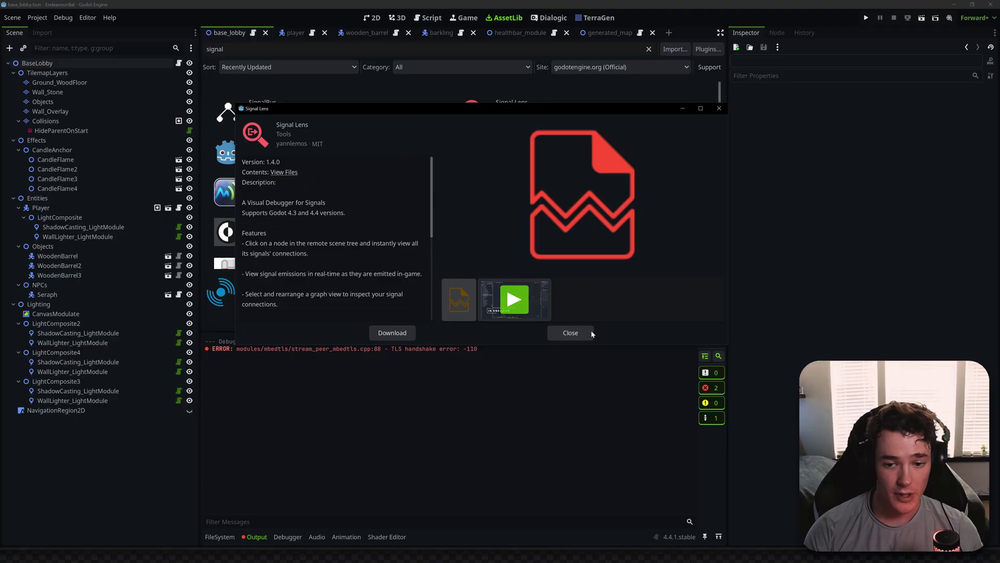
click(573, 332)
click(215, 537)
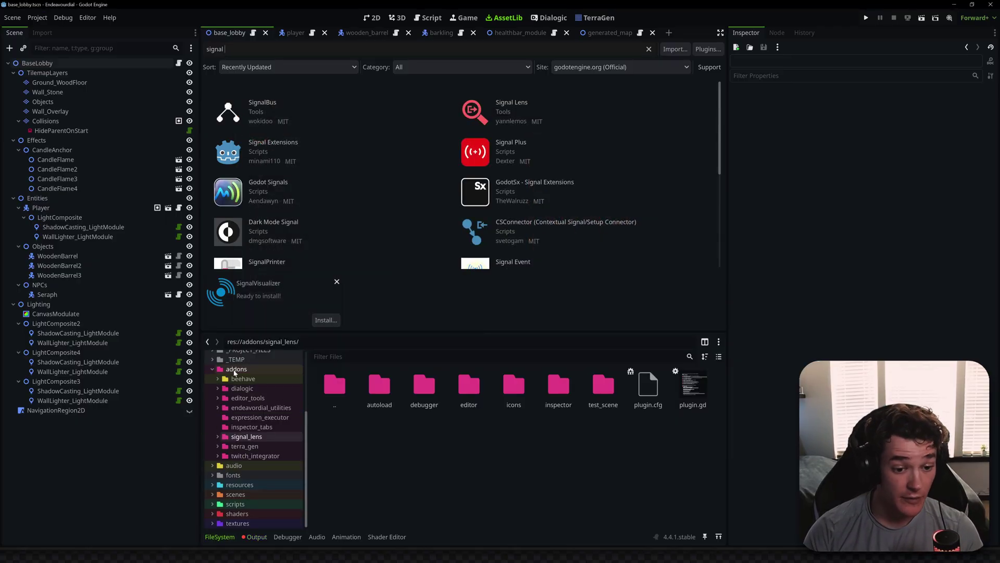
Confirm Signal Lens is On in Project Settings' Plugins tab, then run the game with F5.
click(266, 367)
click(37, 17)
click(52, 27)
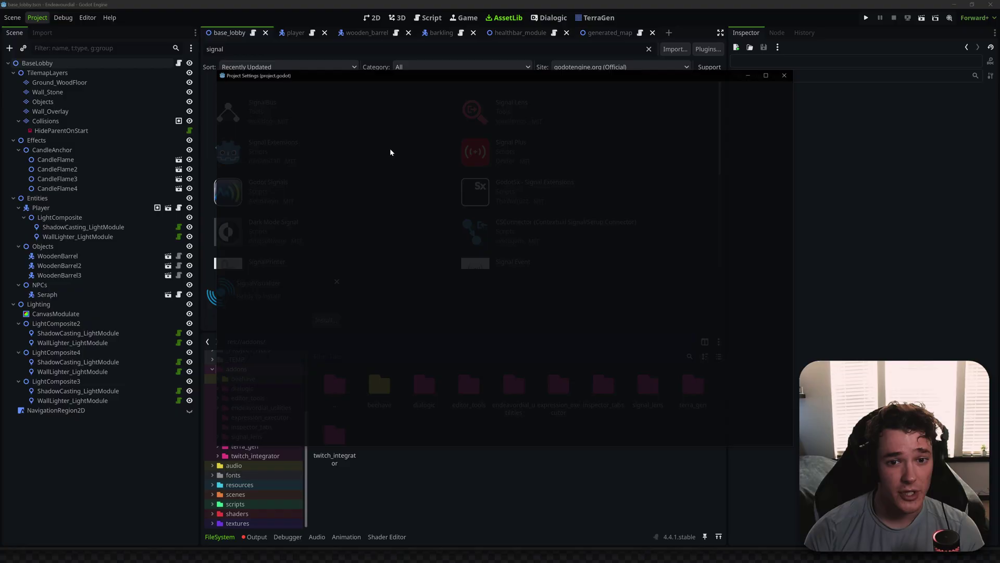
click(379, 91)
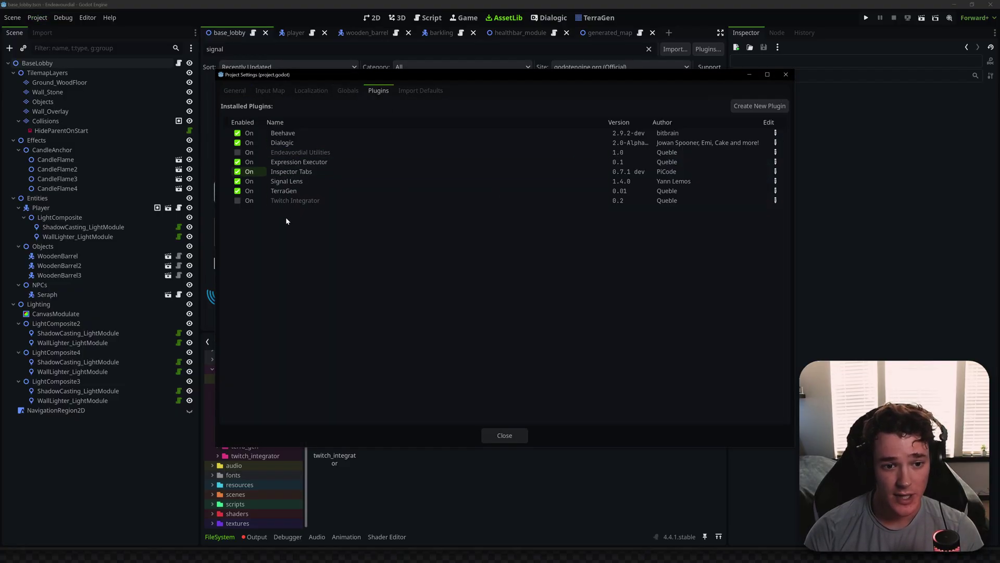
click(505, 435)
key(F5)
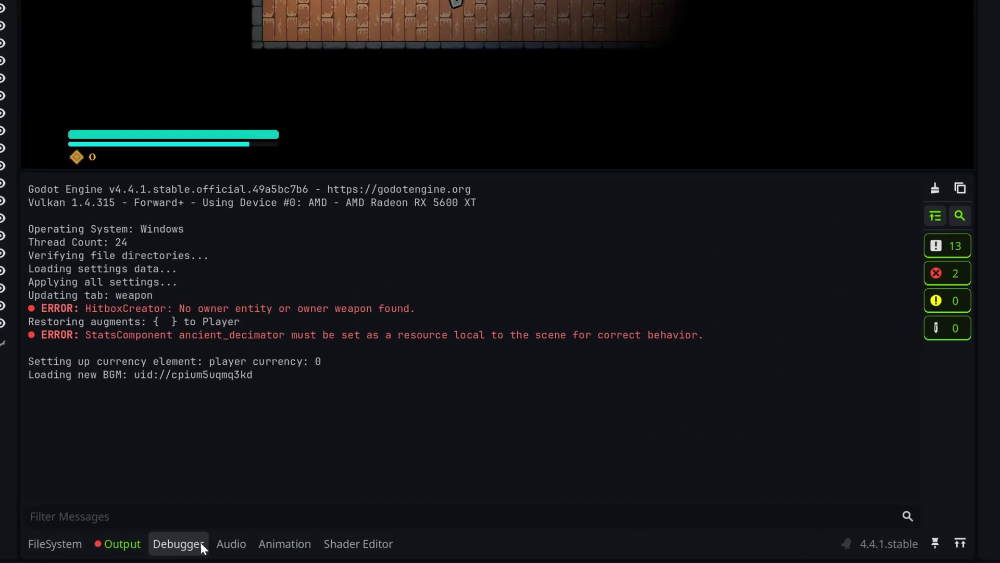
Show the Debugger's Signal Lens tab and drag its splitter upward to enlarge the panel.
click(200, 542)
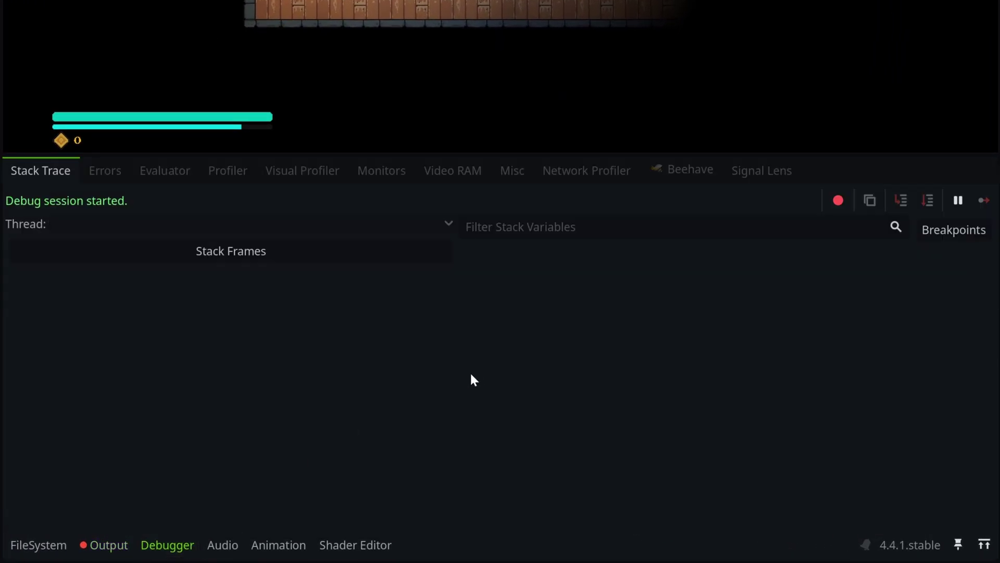
click(745, 166)
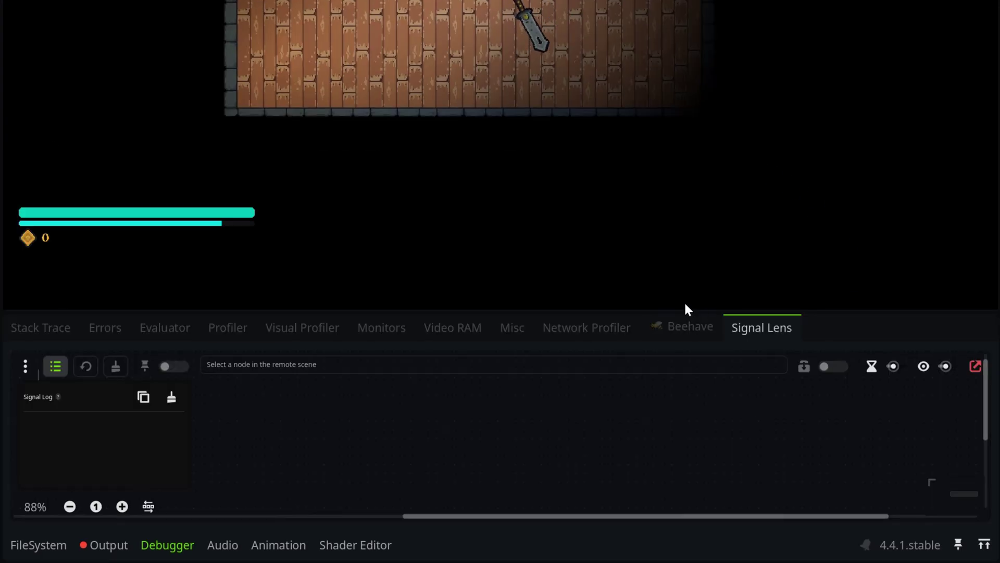
drag(688, 311, 895, 97)
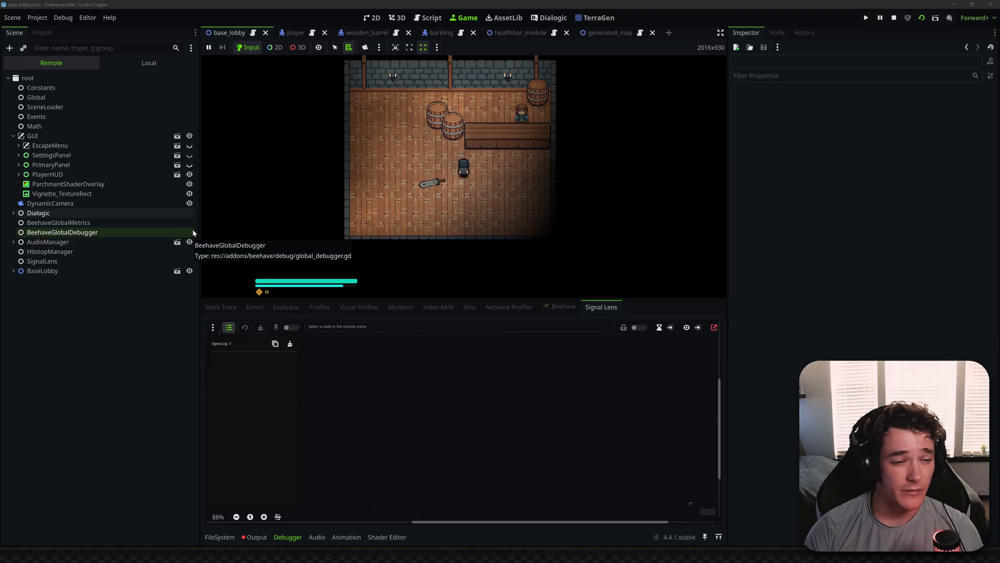
Select EscapeMenu, then Events in the Remote tree, and move the Events graph node up.
click(100, 143)
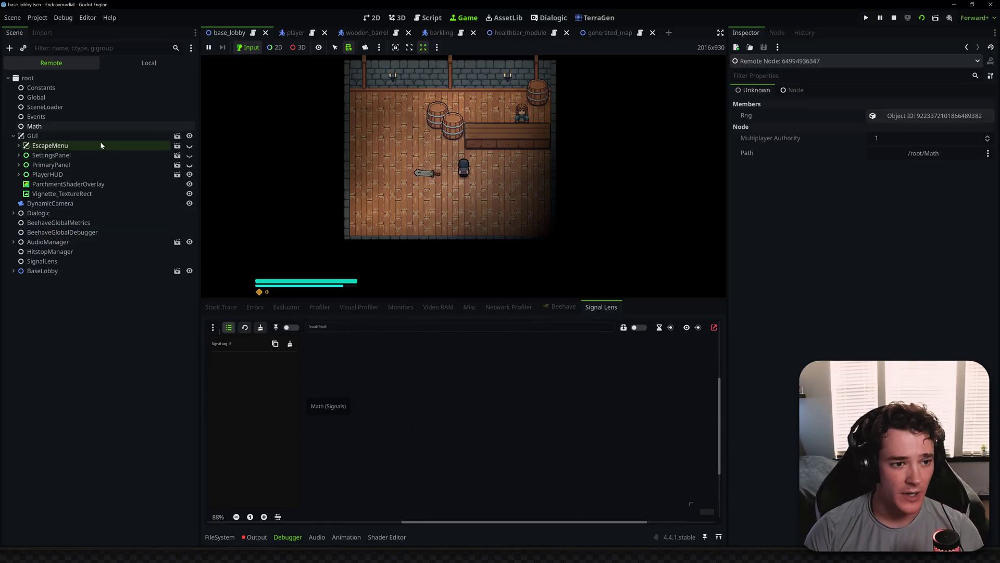
click(73, 117)
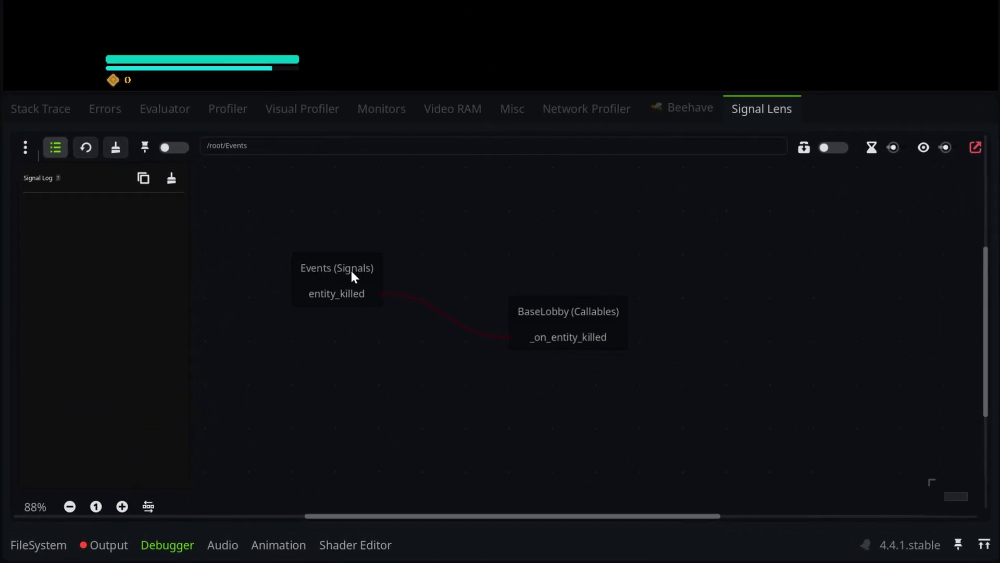
drag(334, 272, 336, 249)
click(429, 216)
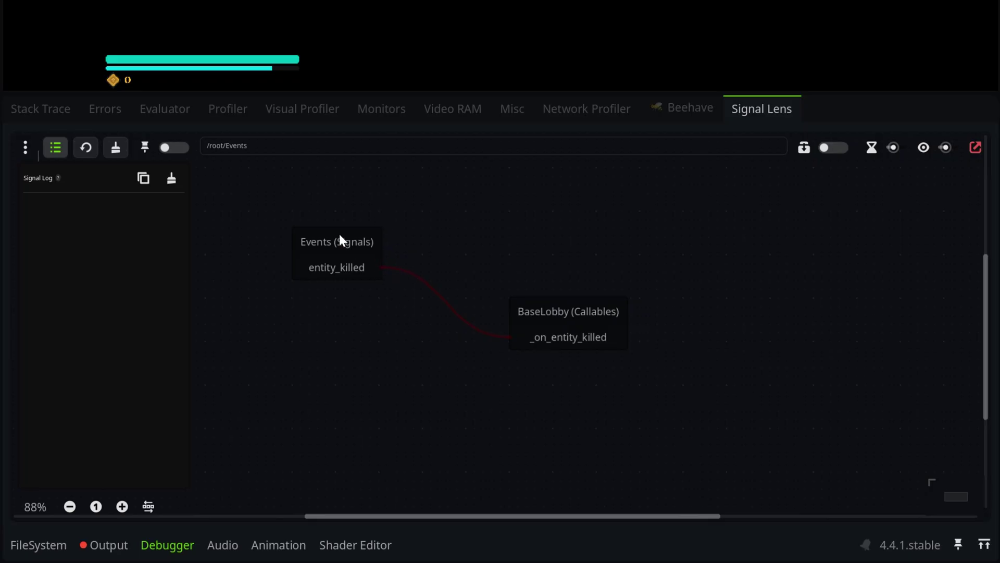
Shift the Events node down-left and BaseLobby up and right to tidy the graph.
drag(342, 240, 323, 257)
click(441, 261)
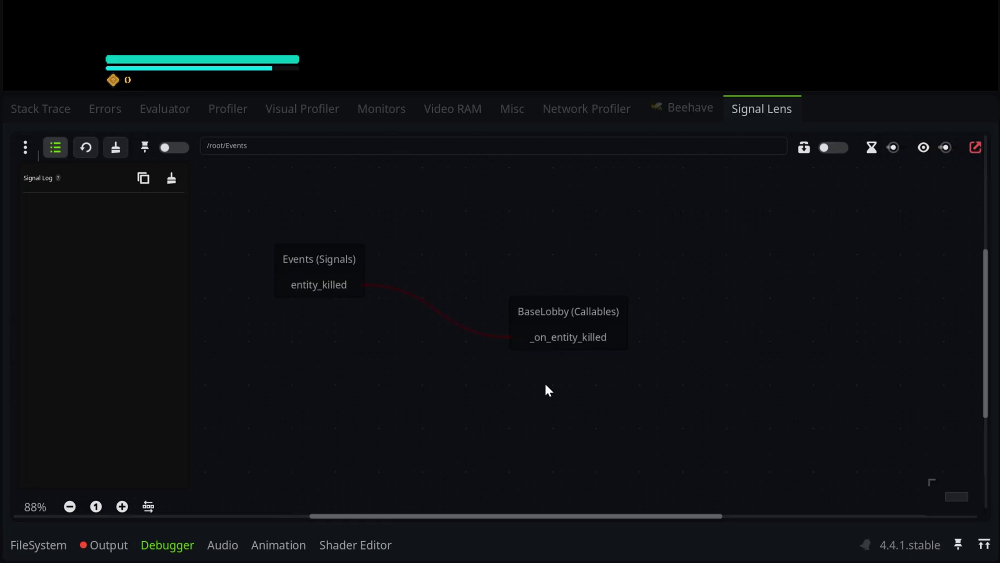
click(329, 260)
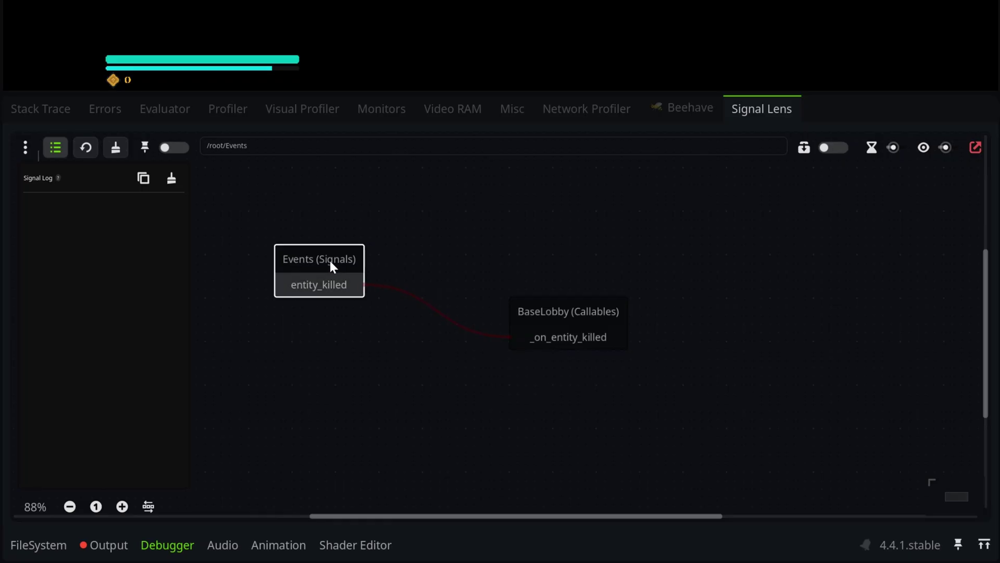
click(416, 268)
drag(566, 319, 618, 275)
click(599, 327)
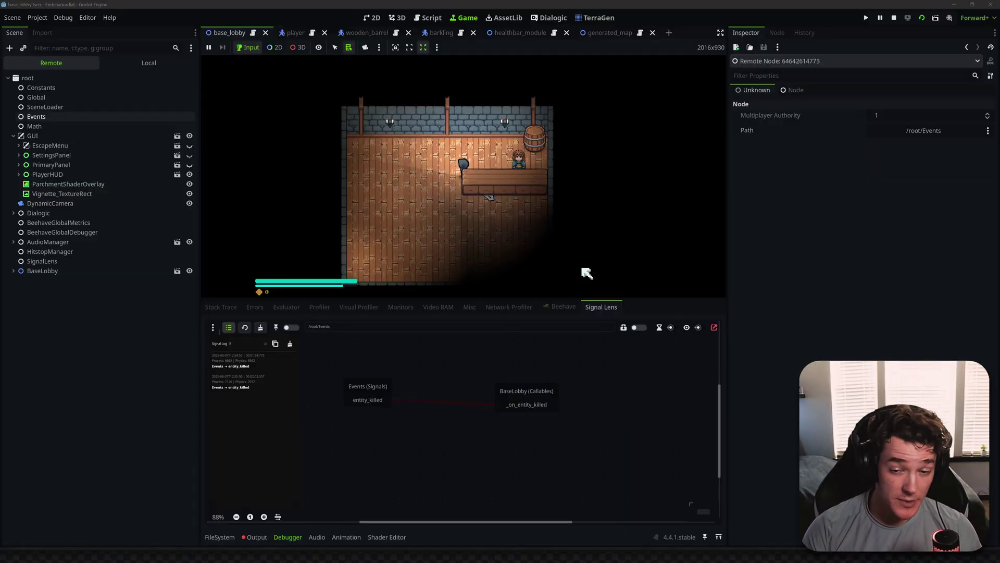
Walk the player up and right, strike to log a third entity_killed, then enable the node-path toggle.
key(w)
key(d)
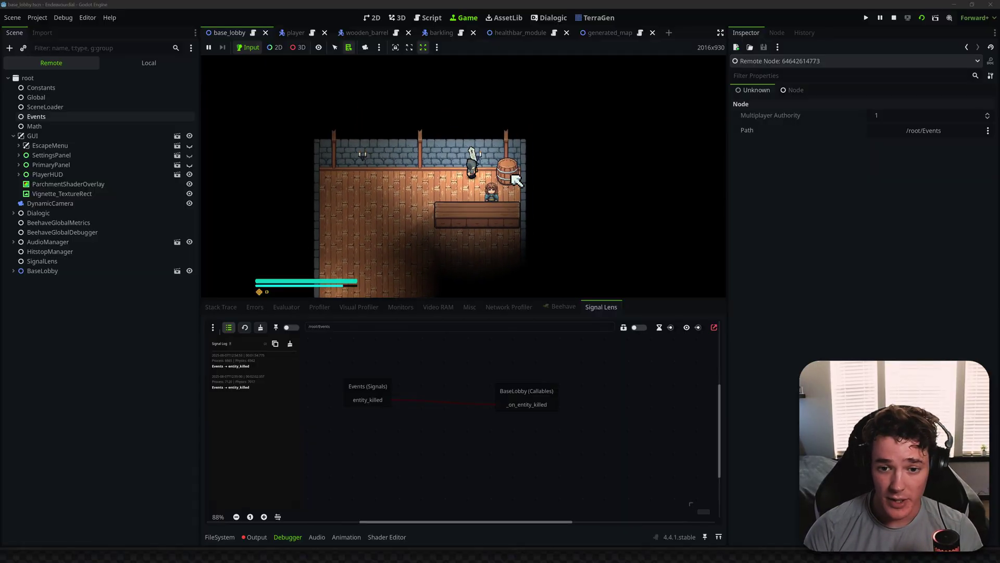
click(513, 177)
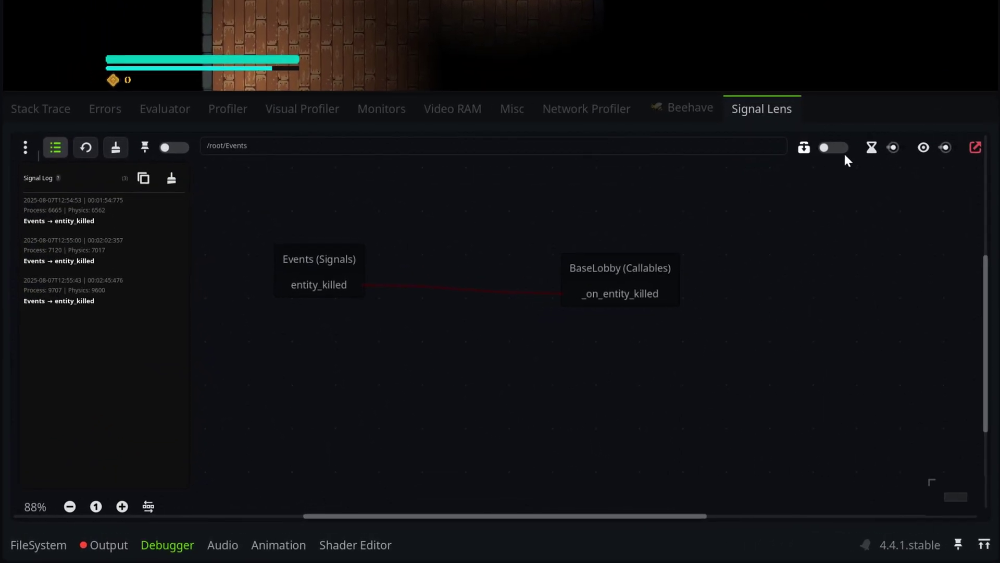
click(836, 148)
click(54, 148)
click(55, 148)
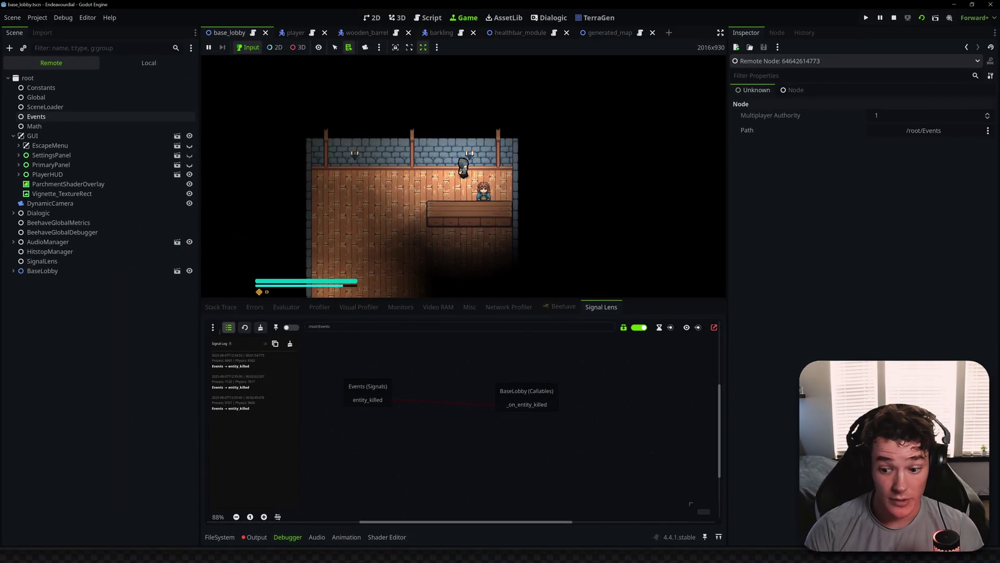
Switch to the Signal-Lens GitHub tab, scroll to the Features list and select its last line.
click(816, 544)
scroll(526, 386, down, 8)
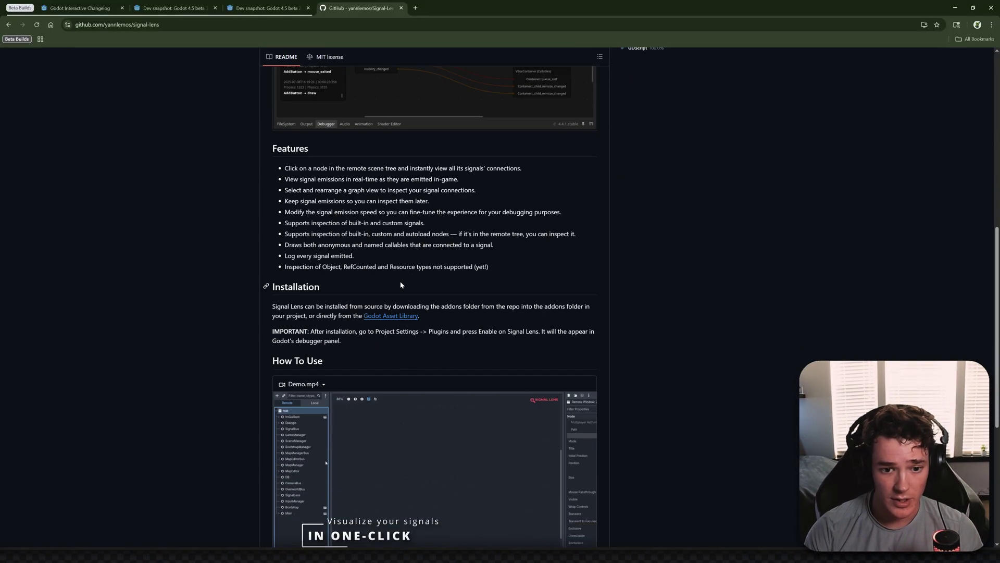
drag(489, 268, 305, 267)
click(644, 274)
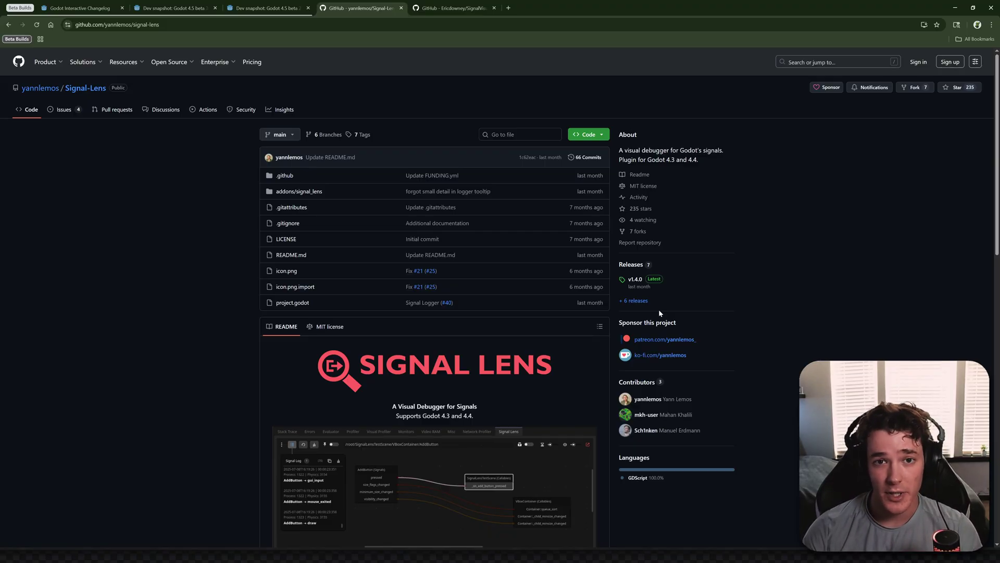
click(453, 8)
scroll(615, 310, down, 4)
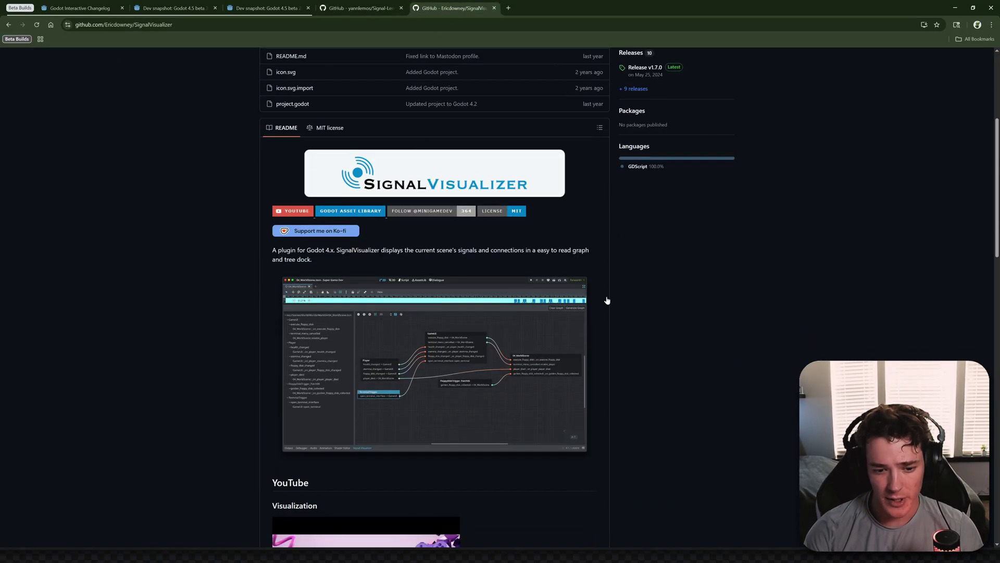
scroll(576, 194, up, 4)
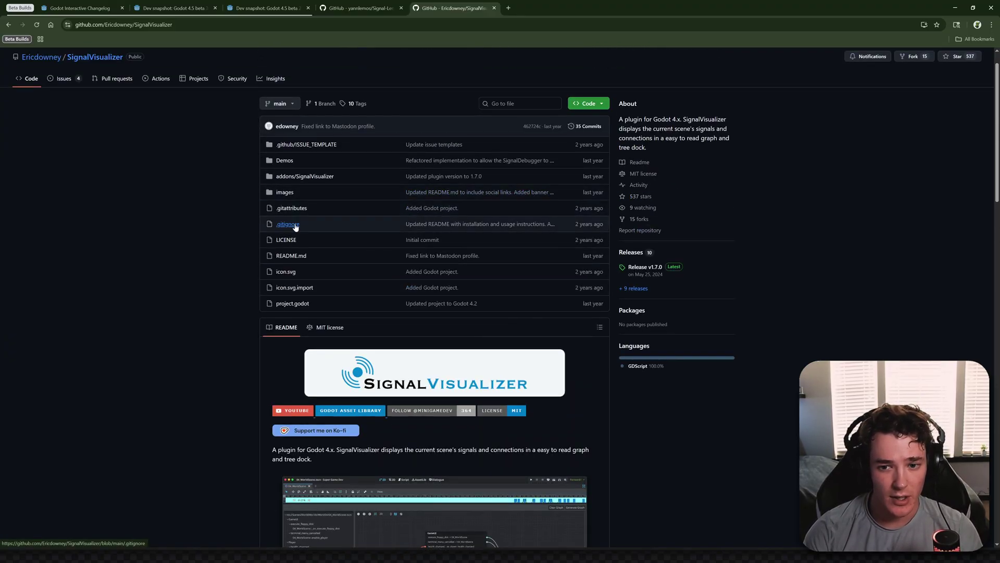
scroll(517, 261, down, 2)
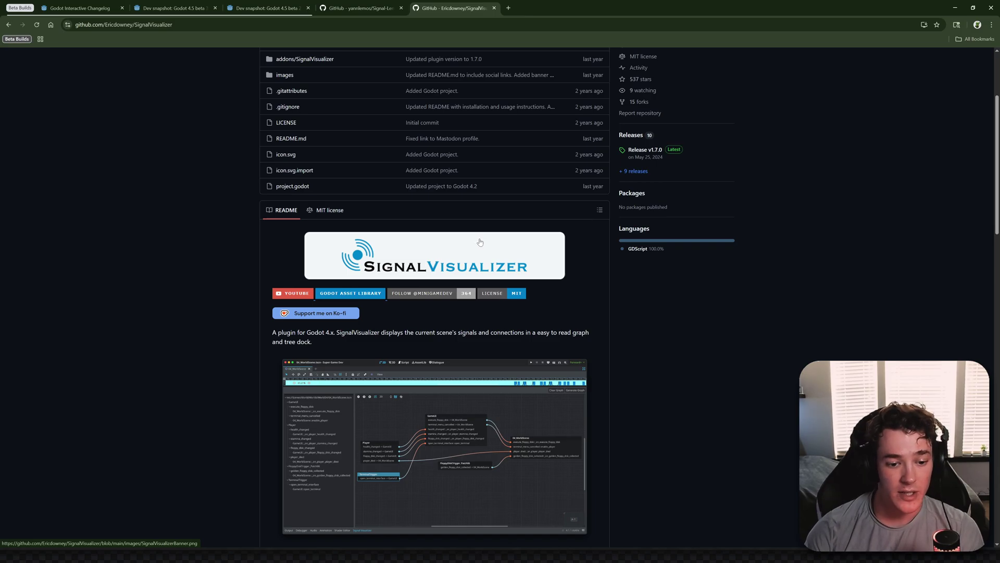
scroll(424, 371, down, 3)
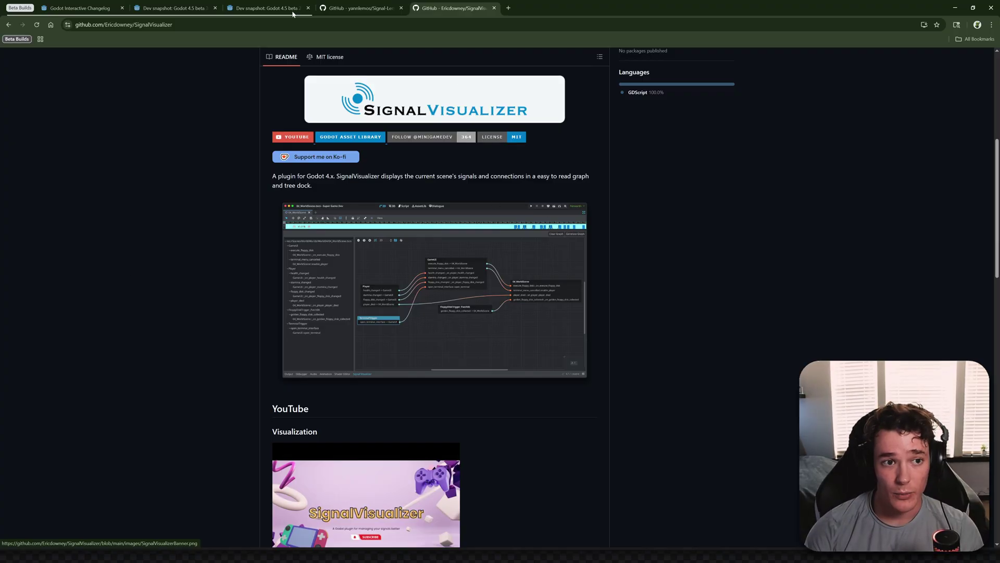
scroll(481, 280, down, 5)
scroll(481, 280, down, 4)
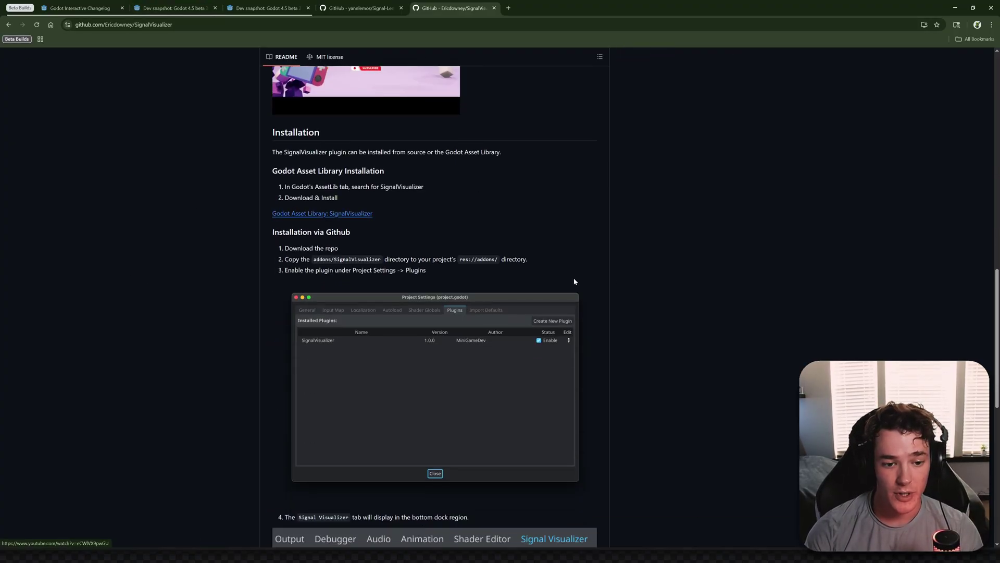